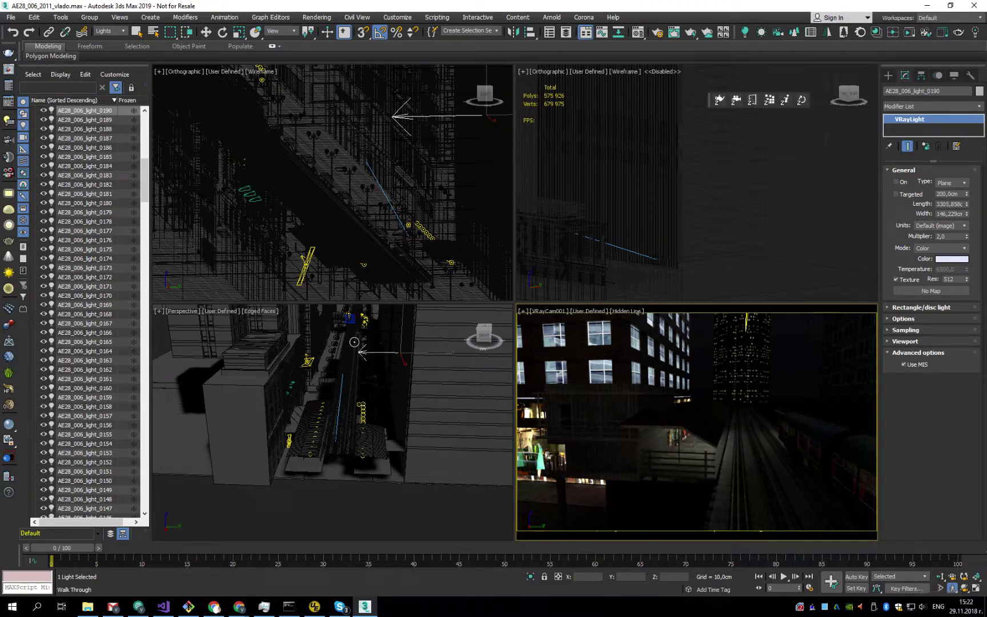
Turn VRayCam001 toward the station platform and narrow its field of view to about 20 degrees
left_click_drag(685, 468, 665, 462)
left_click(939, 588)
left_click_drag(718, 434, 740, 417)
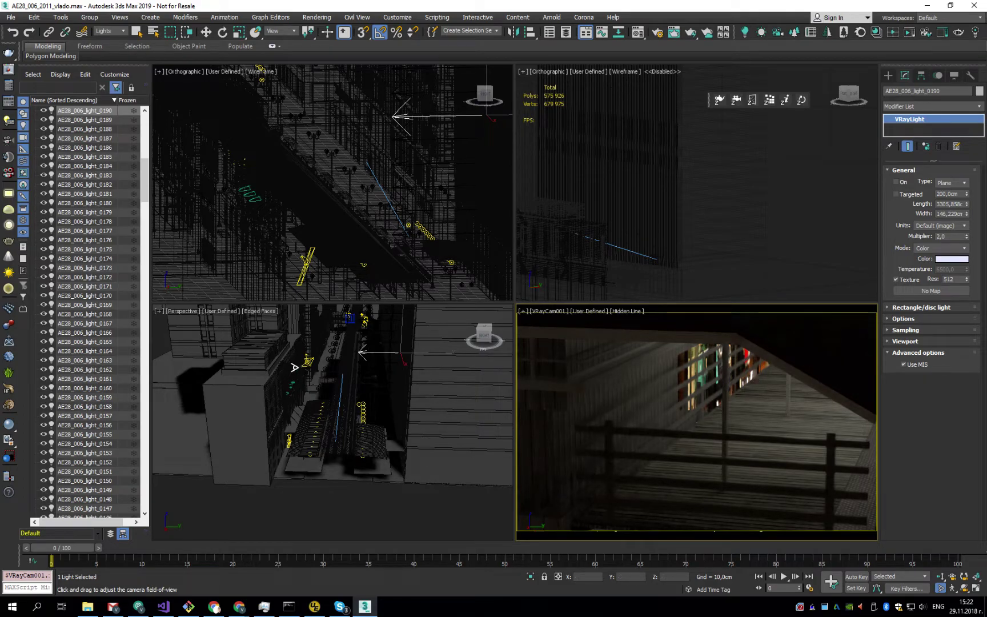
Restrict selection to cameras and select VRayCam001 beneath the station roof in the Perspective view
middle_click_drag(308, 362, 322, 382, "alt")
middle_click_drag(344, 335, 324, 402)
scroll(343, 443, "up", 3)
scroll(325, 402, "up", 3)
middle_click_drag(329, 364, 344, 413)
scroll(336, 458, "down", 3)
right_click(343, 412)
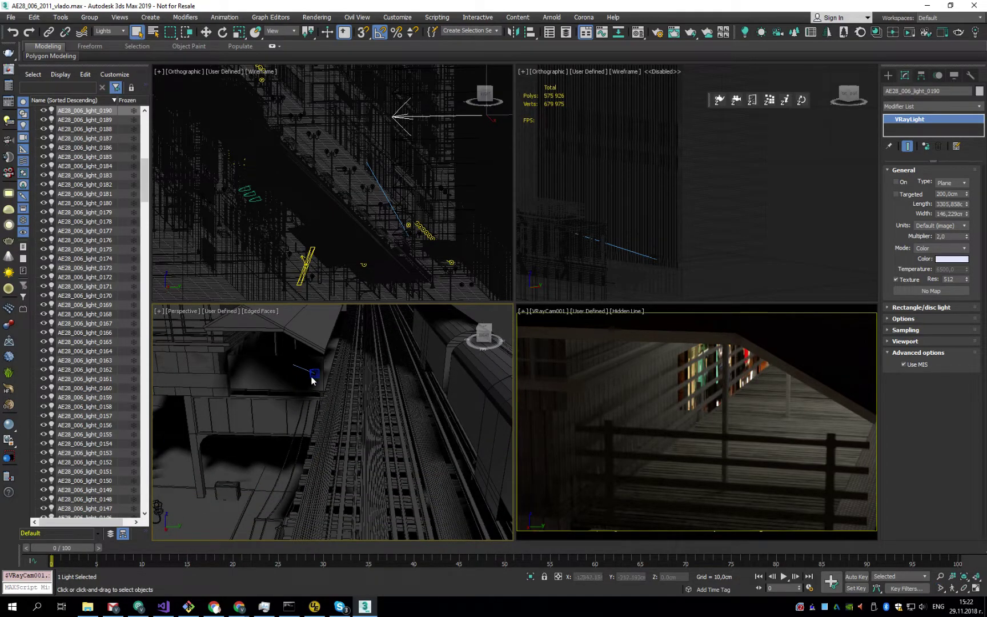
left_click(111, 31)
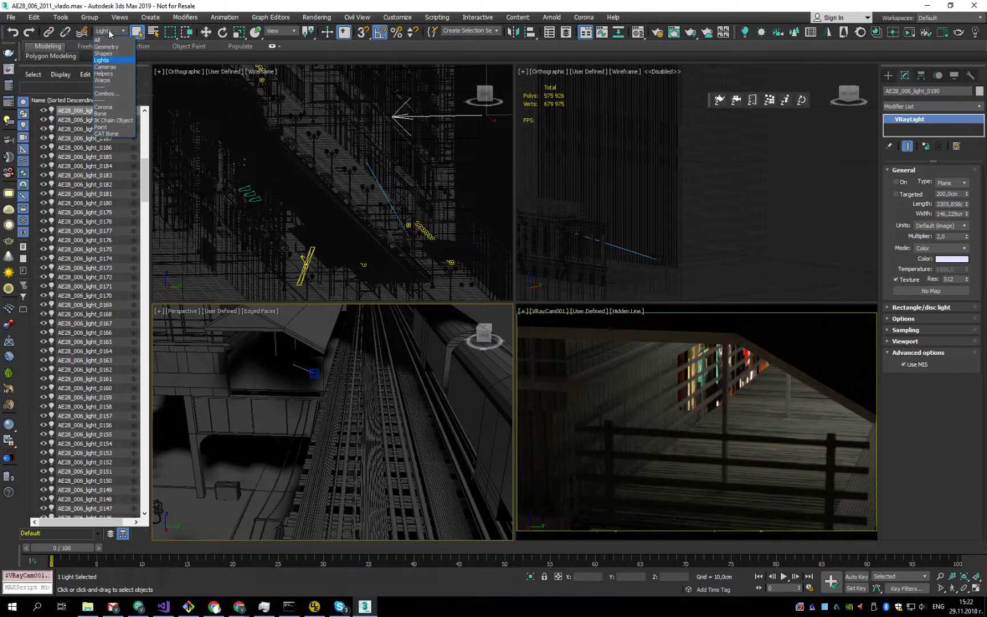
left_click(111, 68)
left_click(314, 373)
Move VRayCam001 forward along the platform edge beside the tracks, lowering it to Z about -23 cm, and clear the selection
key("w")
left_click_drag(309, 387, 352, 342)
middle_click_drag(353, 343, 325, 469)
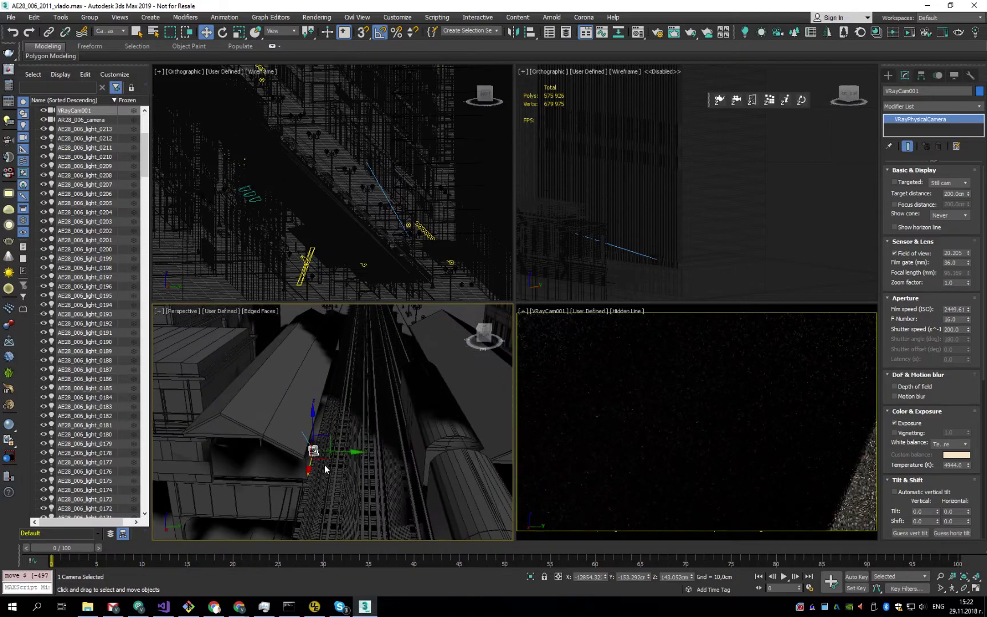
left_click_drag(309, 469, 329, 405)
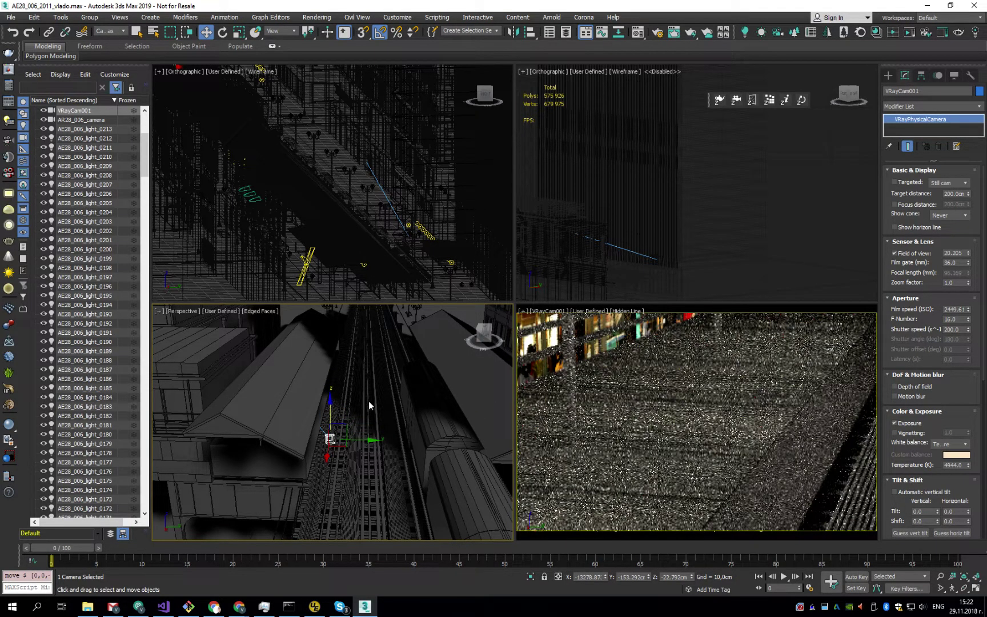
left_click(360, 399)
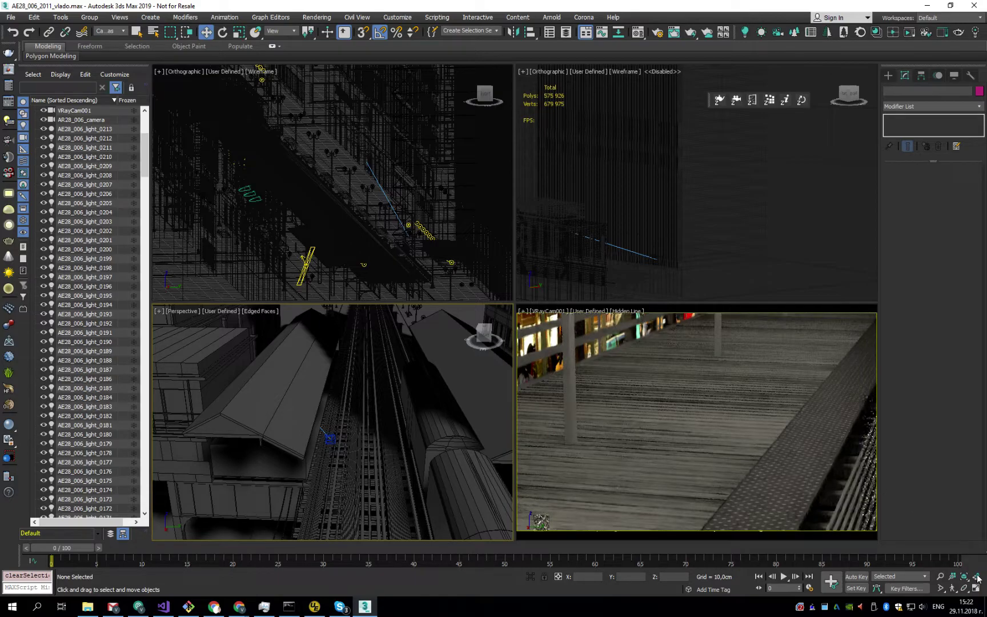
Widen VRayCam001's field of view to about 55 degrees and move the camera back under the platform roof
left_click(941, 589)
left_click_drag(641, 417, 649, 391)
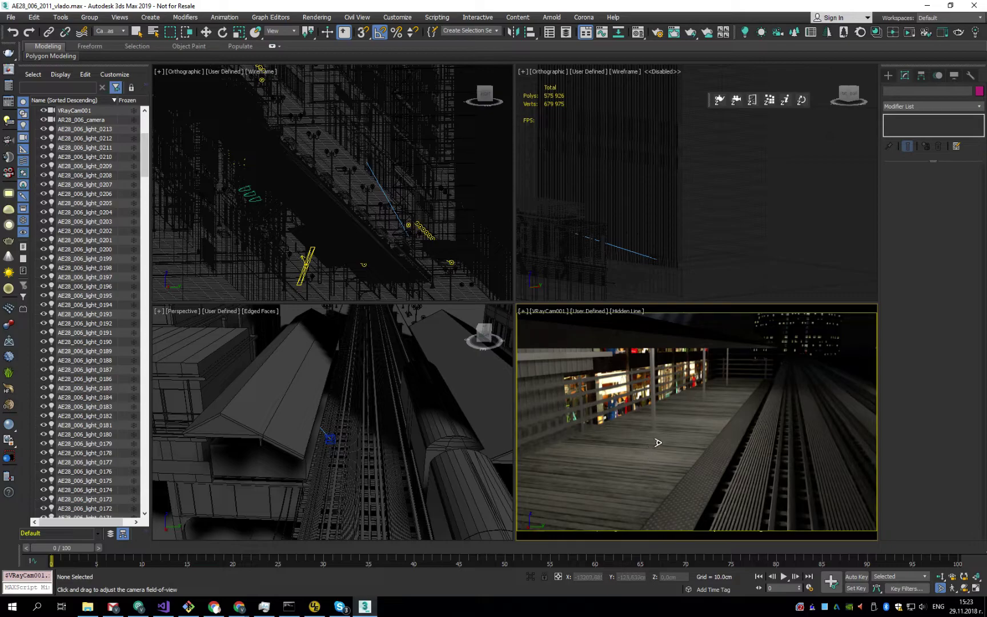
right_click(328, 446)
left_click(332, 438)
left_click_drag(357, 440, 312, 418)
left_click_drag(349, 450, 339, 451)
key("q")
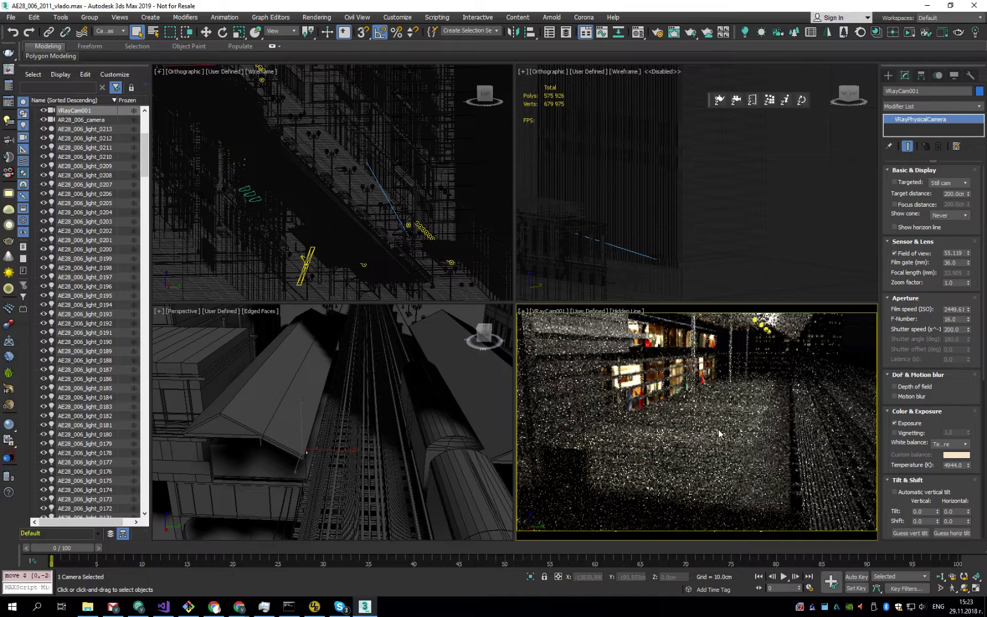
left_click(739, 443)
Walk the camera view around the platform, turning toward the train and back to the lit canopy
left_click(951, 588)
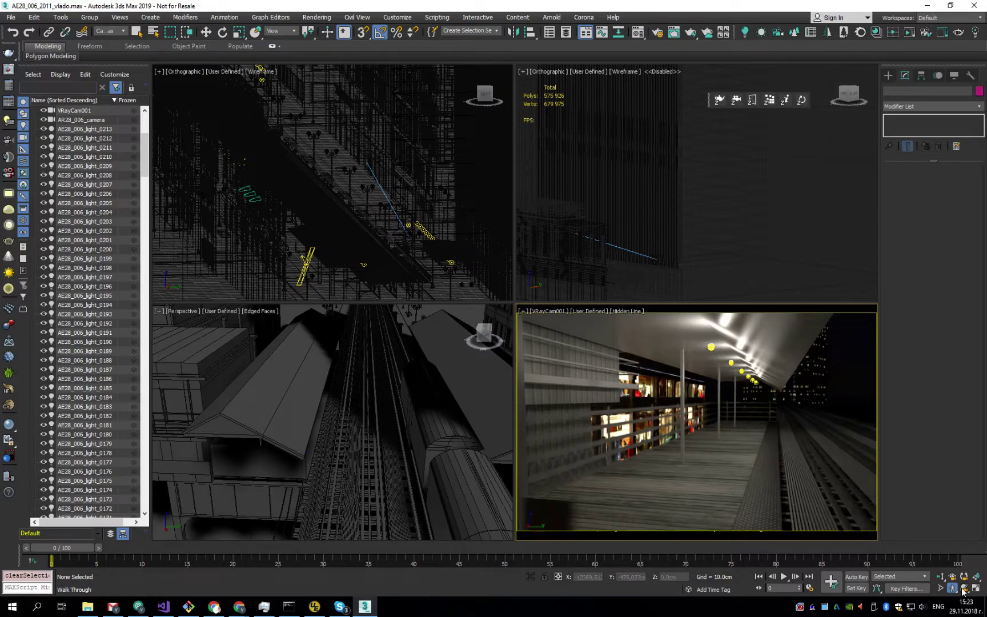
left_click_drag(704, 429, 799, 431)
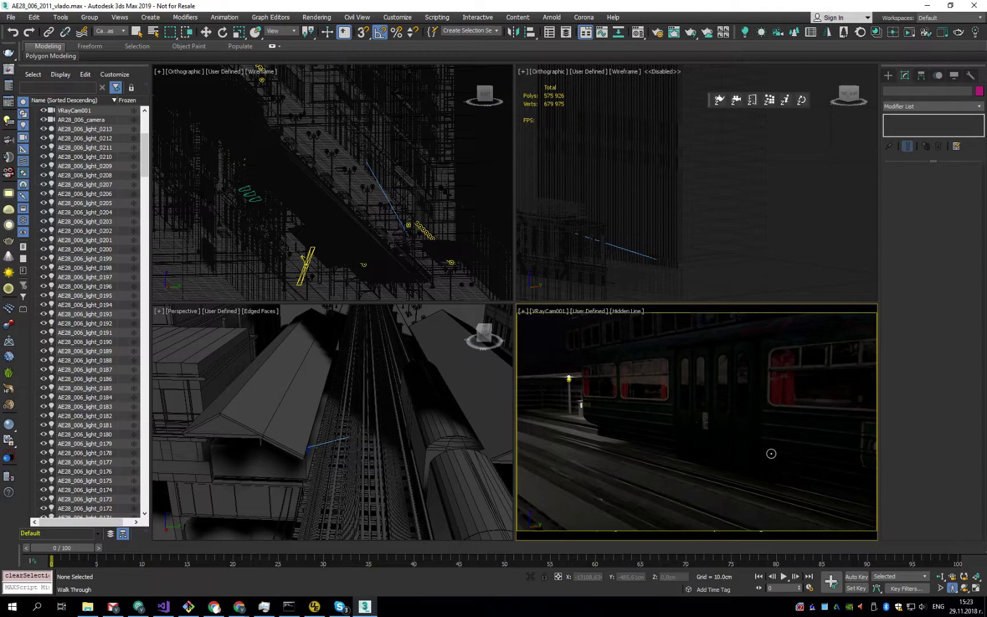
left_click_drag(730, 461, 782, 428)
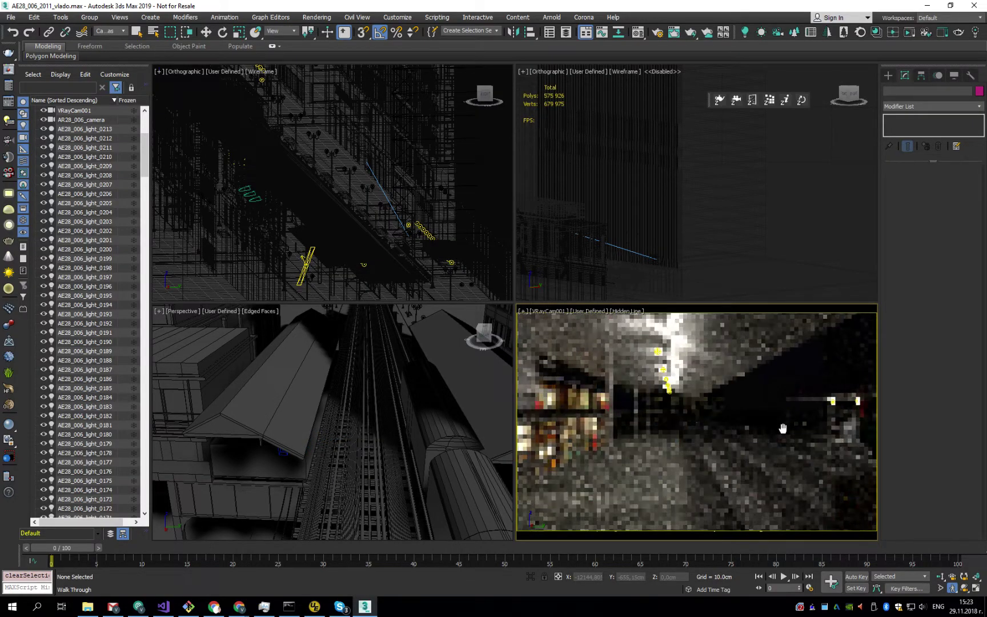
middle_click_drag(721, 440, 754, 464)
Select VRayCam001 in the Perspective view and move it farther along the platform under the canopy
right_click(269, 457)
left_click(272, 448)
key("w")
left_click_drag(271, 451, 279, 427)
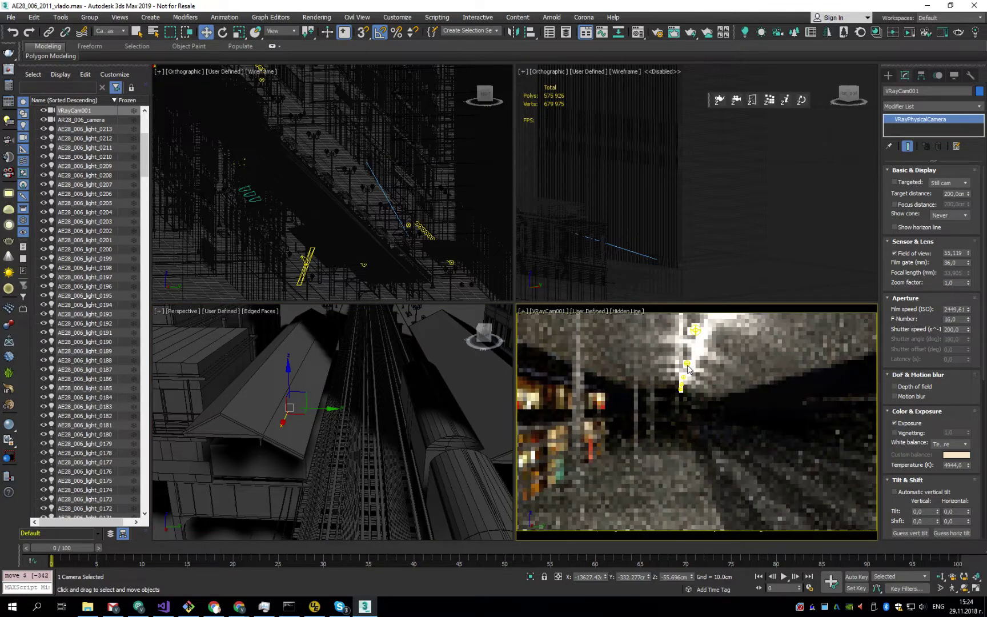
Restrict selection to lights and turn off the sphere light under the platform canopy
left_click(112, 31)
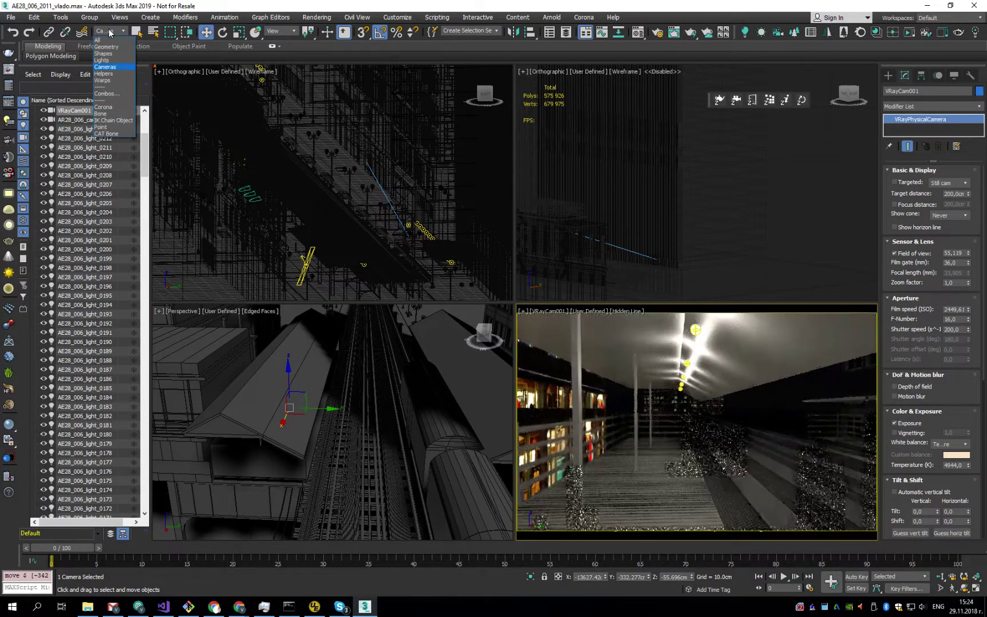
left_click(106, 64)
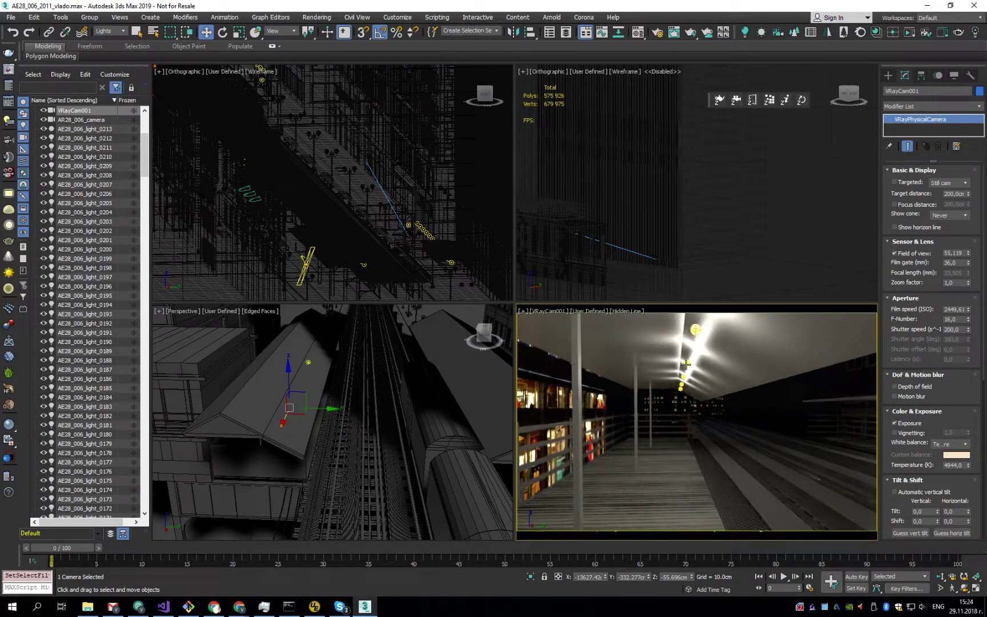
left_click(686, 363)
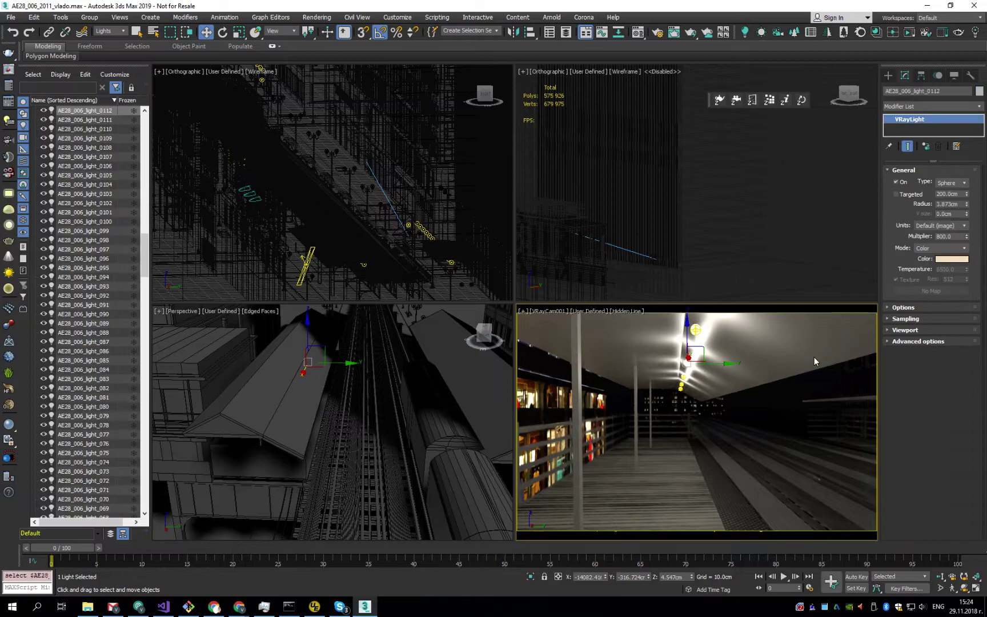
left_click(896, 182)
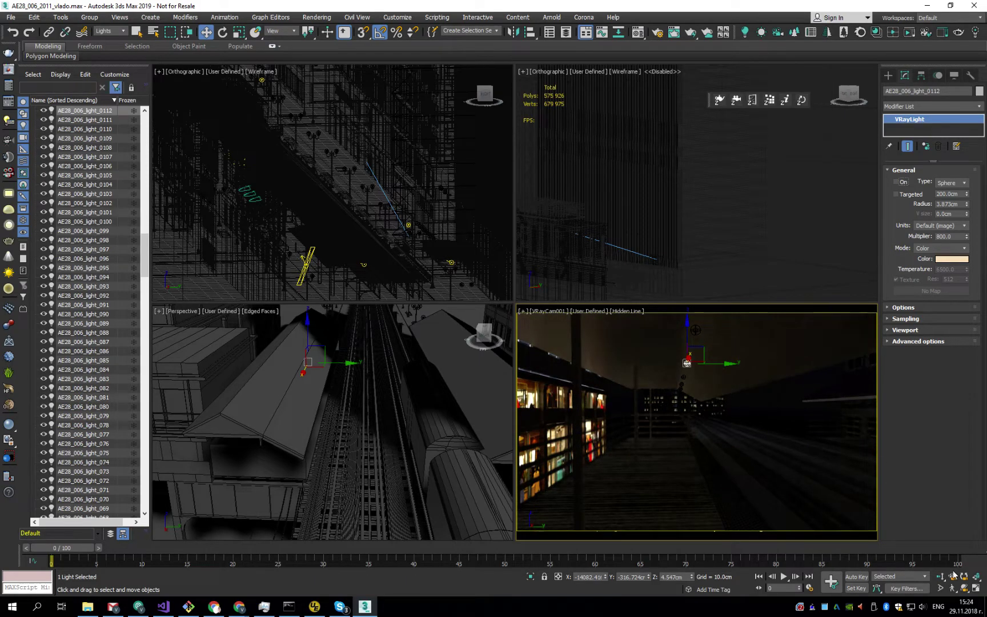
Turn the camera view toward the street and switch on the sphere street-lamp light selected in the upper orthographic view
left_click(951, 588)
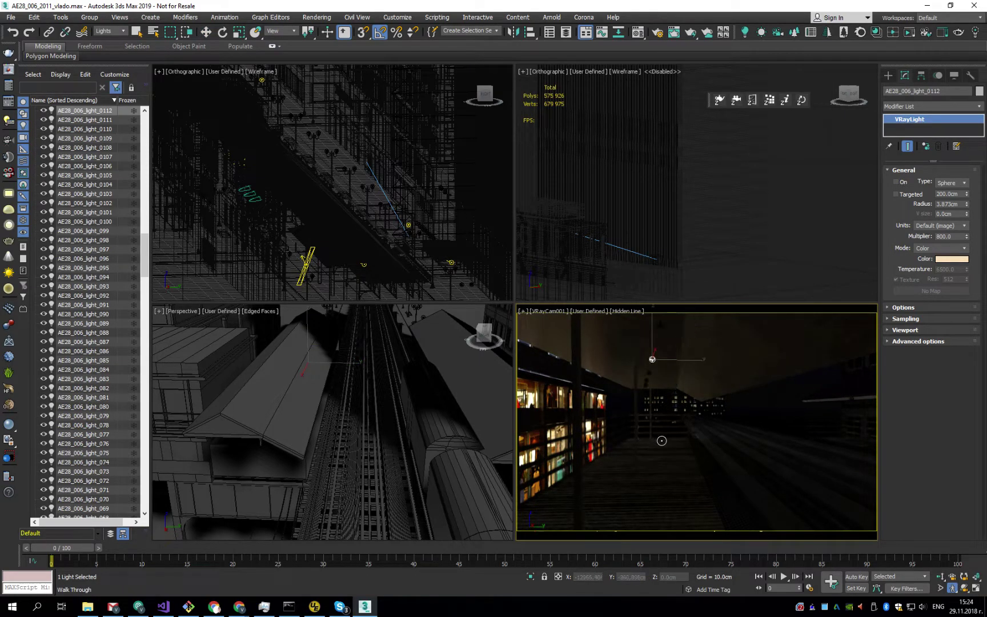
left_click_drag(699, 447, 801, 435)
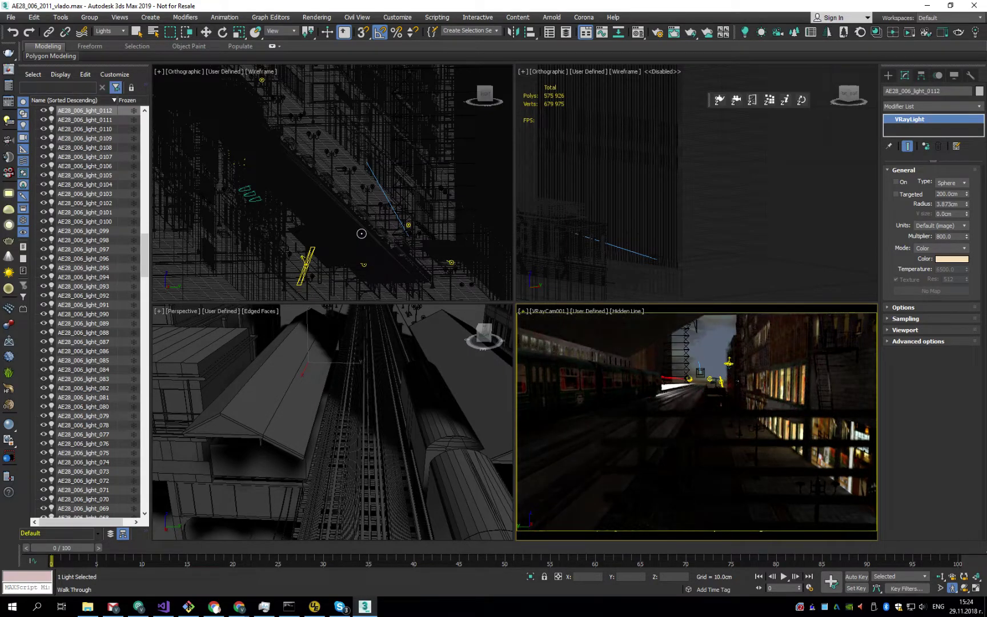
right_click(362, 201)
left_click(363, 186)
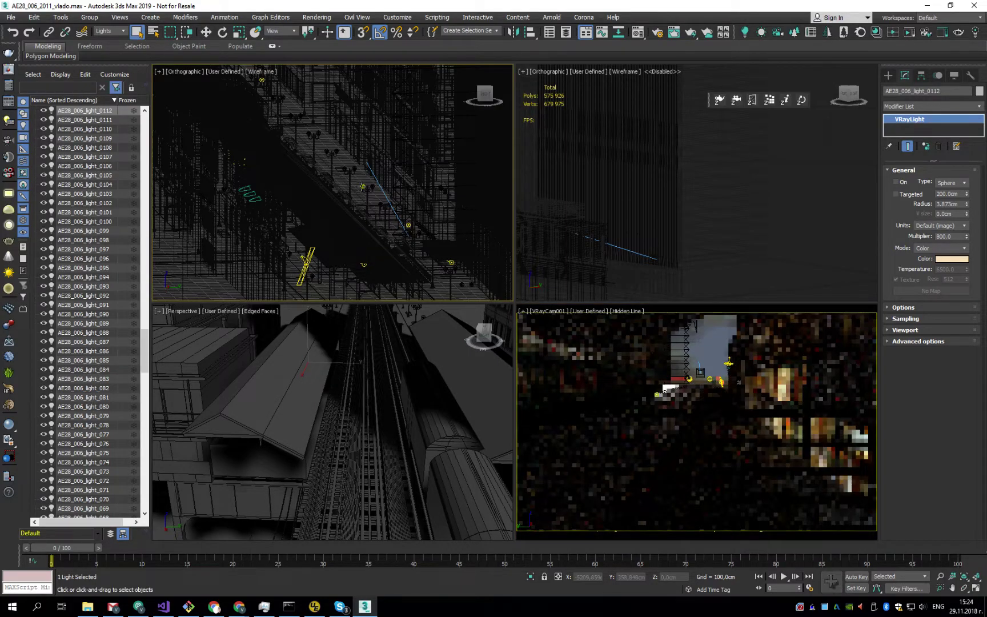
left_click(895, 181)
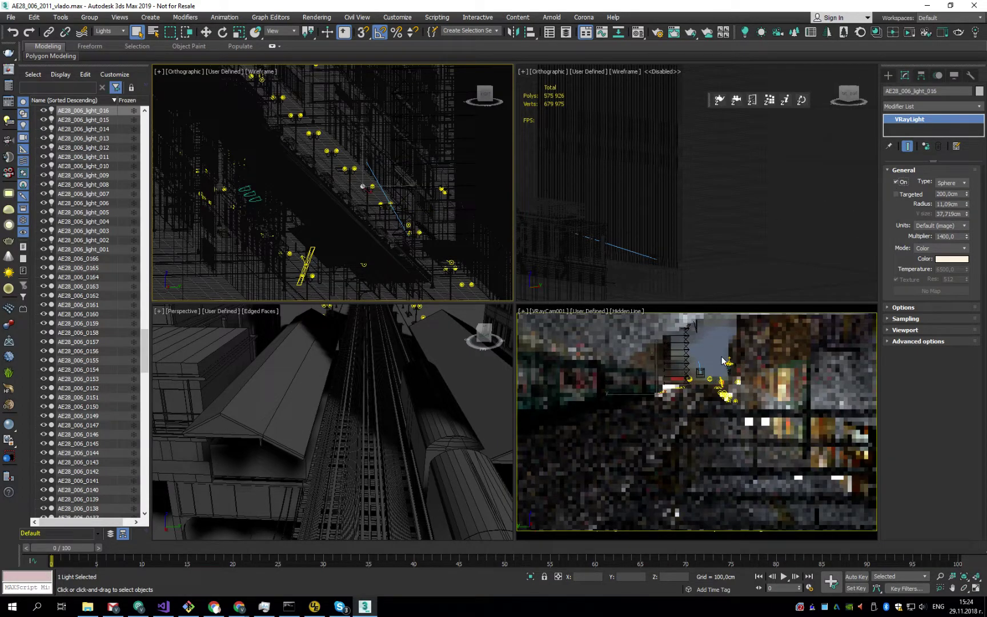
Restrict selection to cameras and select VRayCam001 above the street lamps in the Perspective view
right_click(701, 352)
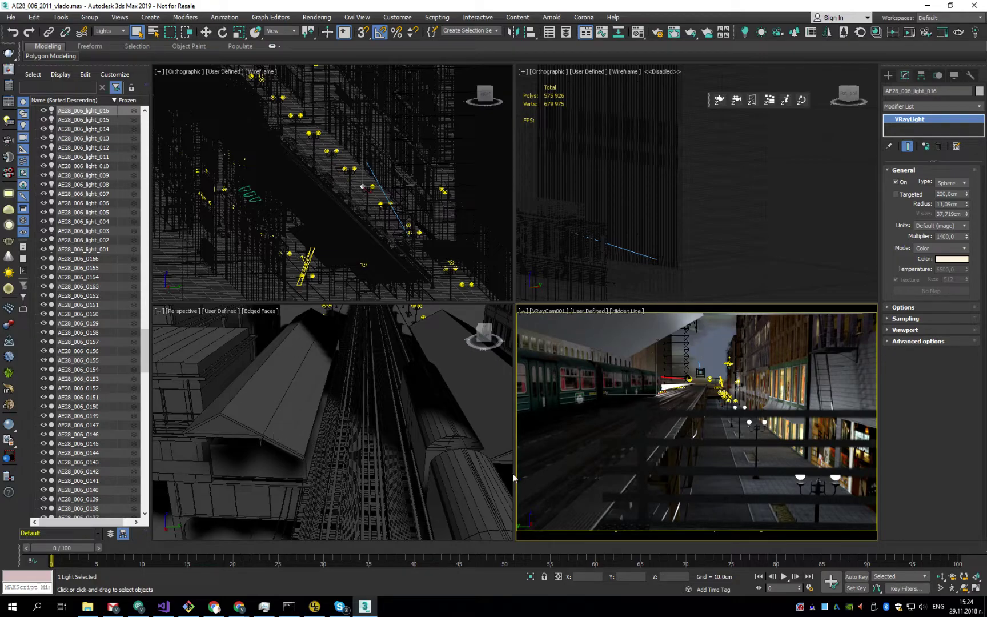
middle_click_drag(286, 422, 314, 396)
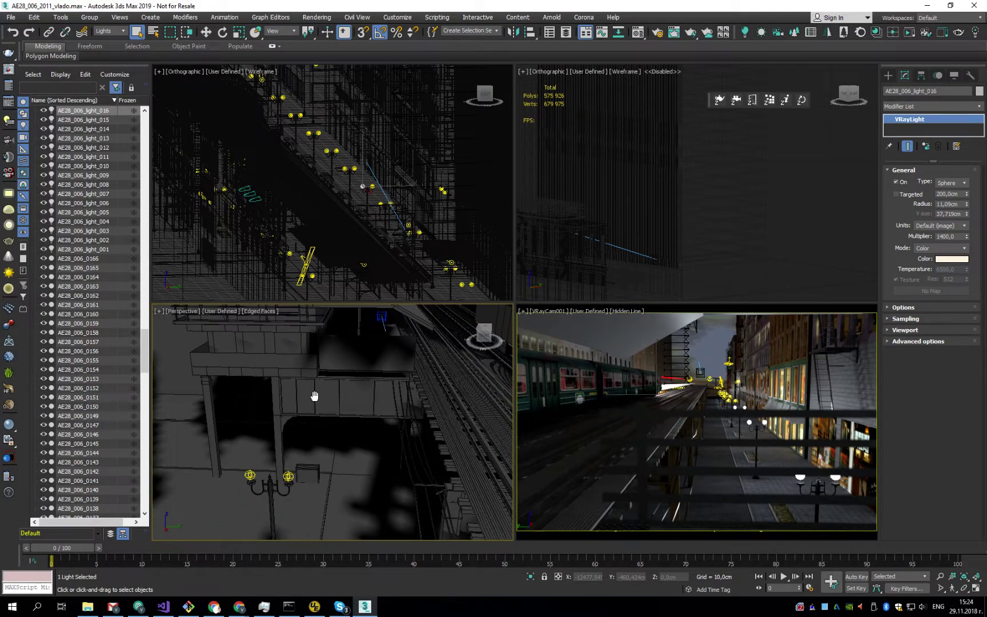
right_click(379, 322)
left_click(111, 35)
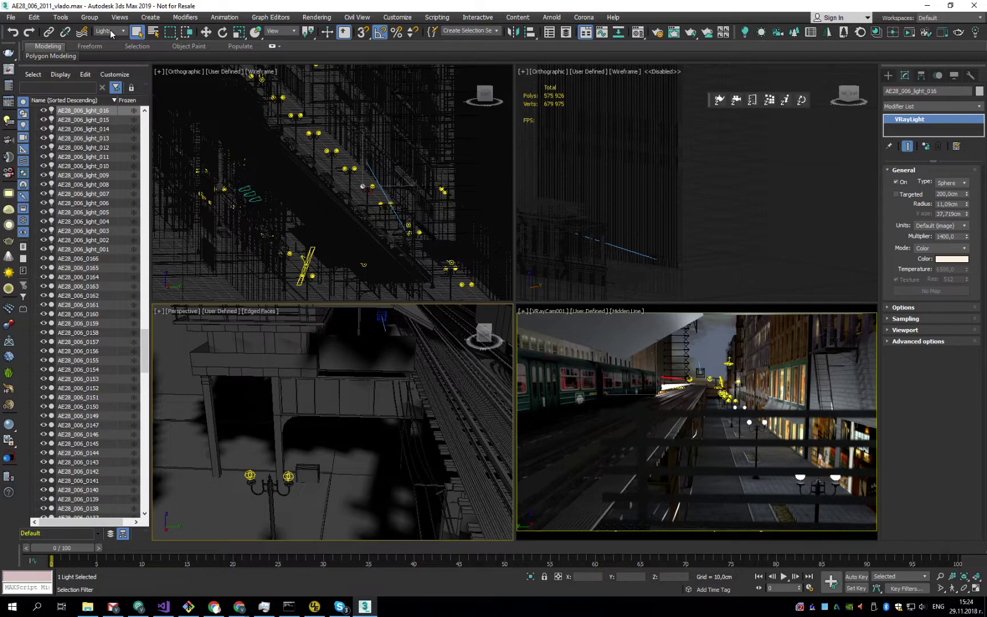
left_click(112, 34)
left_click(110, 67)
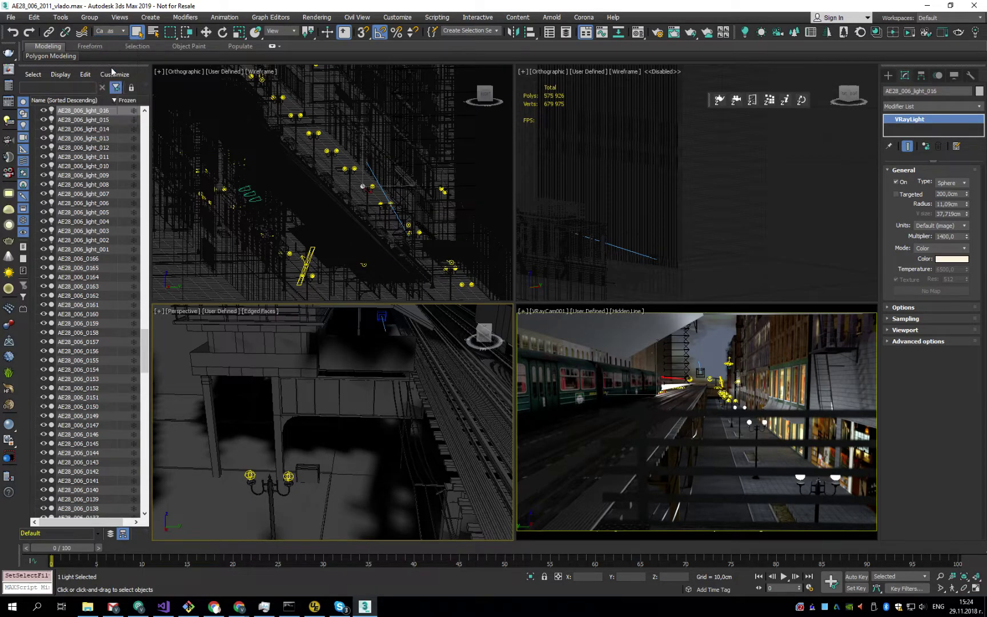
middle_click_drag(377, 344, 377, 355)
left_click(380, 322)
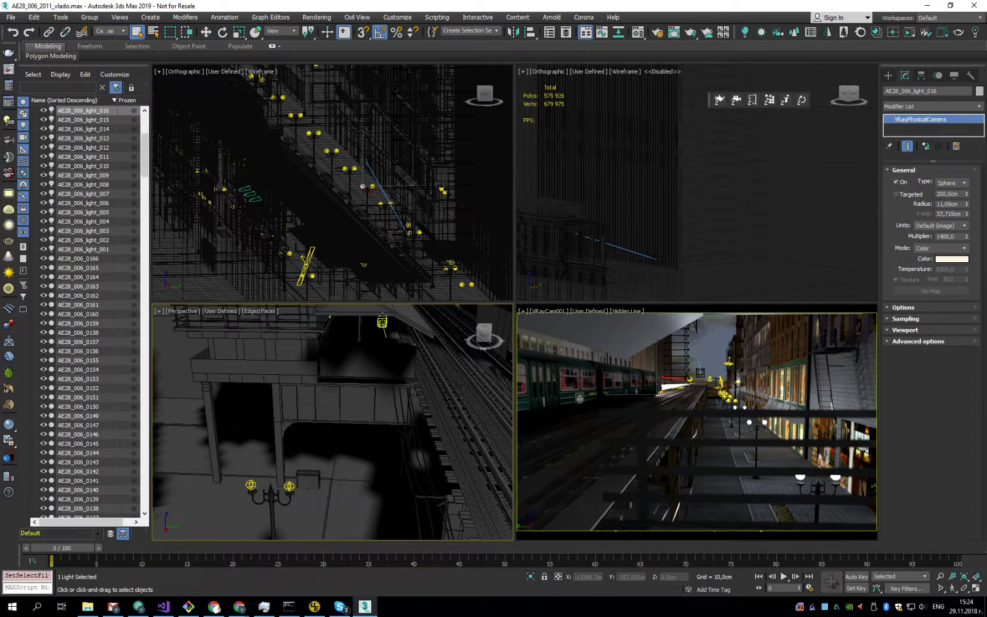
Lower VRayCam001 to street level below the elevated platform, at Z about -468 cm, and clear the selection
key("w")
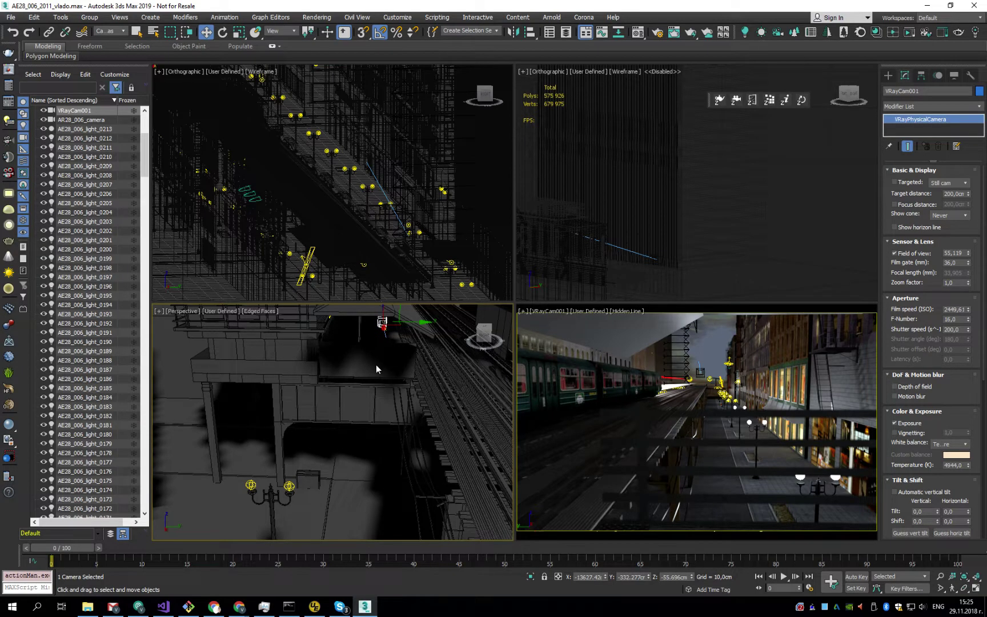
middle_click_drag(376, 365, 370, 382)
left_click_drag(378, 314, 366, 413)
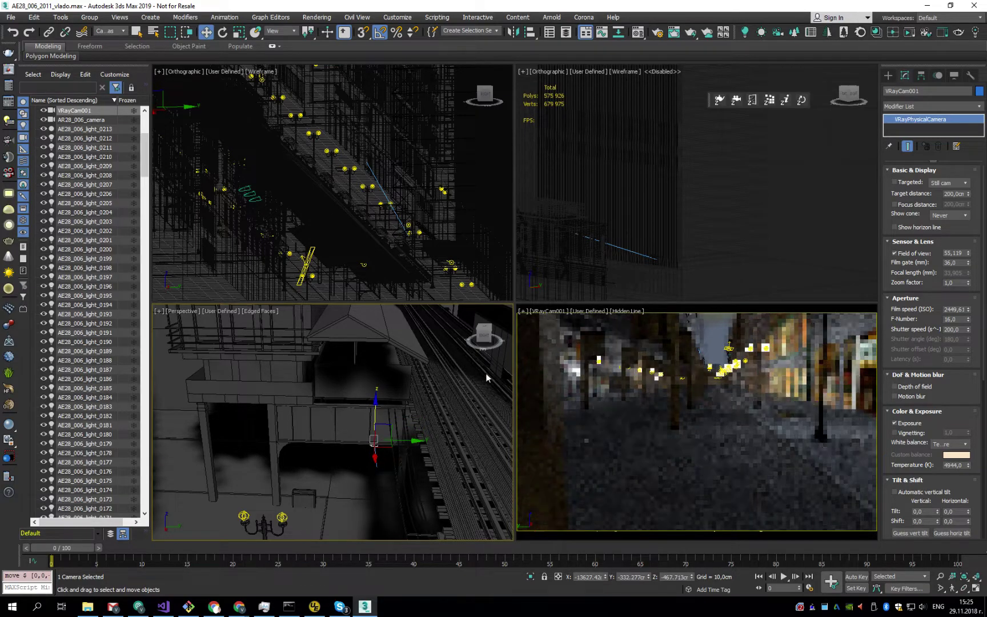
key("q")
left_click(710, 439)
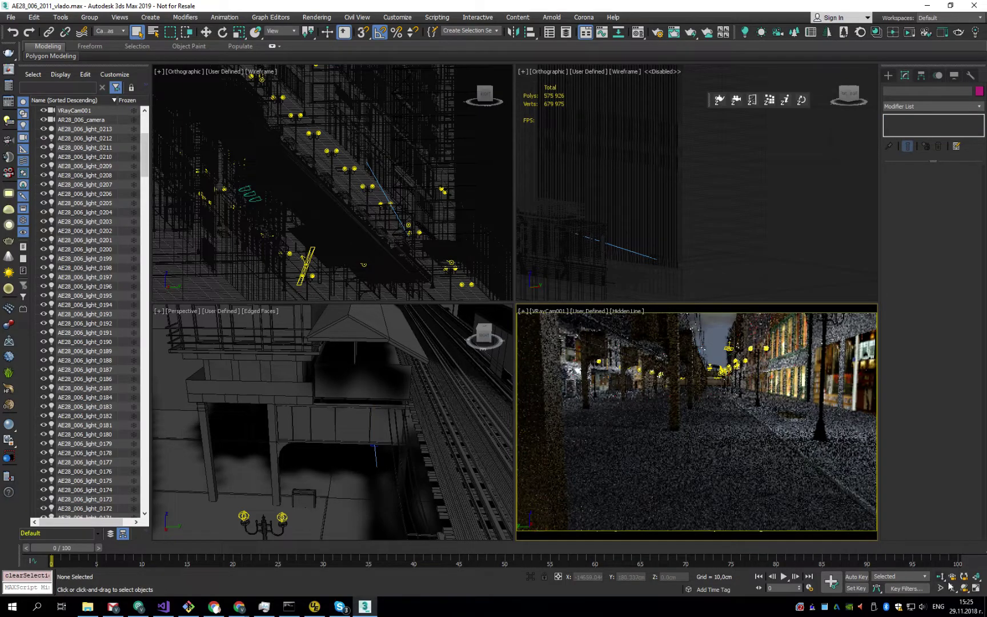
Walk the camera view through the street under the elevated tracks to examine the lamps, shopfronts and side street
key("Up")
mouse_move(699, 441)
left_mouse_down()
mouse_move(706, 438)
mouse_move(692, 432)
left_mouse_up()
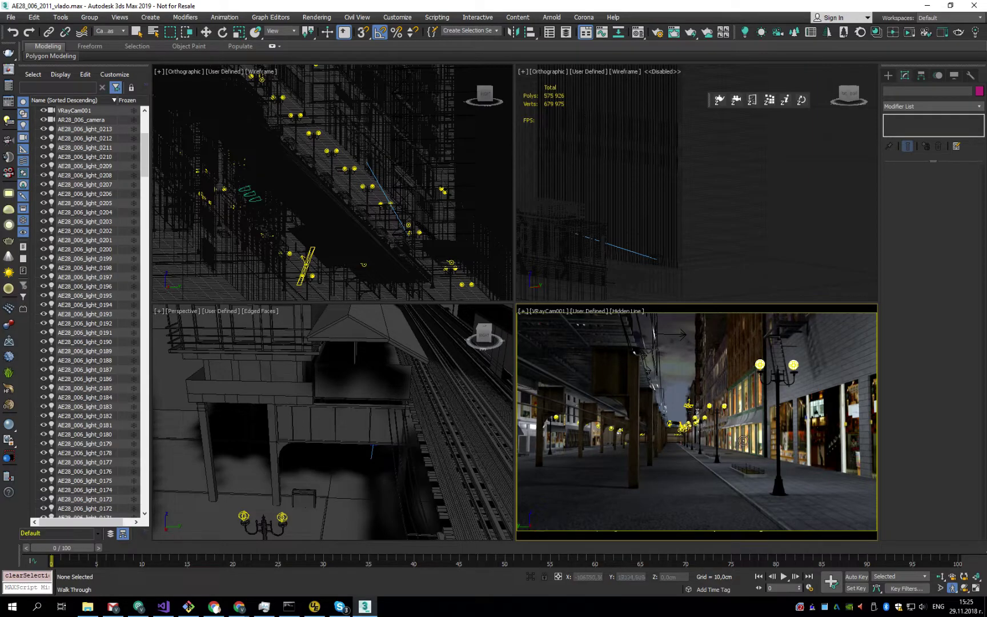
left_click_drag(743, 440, 670, 453)
left_click_drag(638, 449, 609, 445)
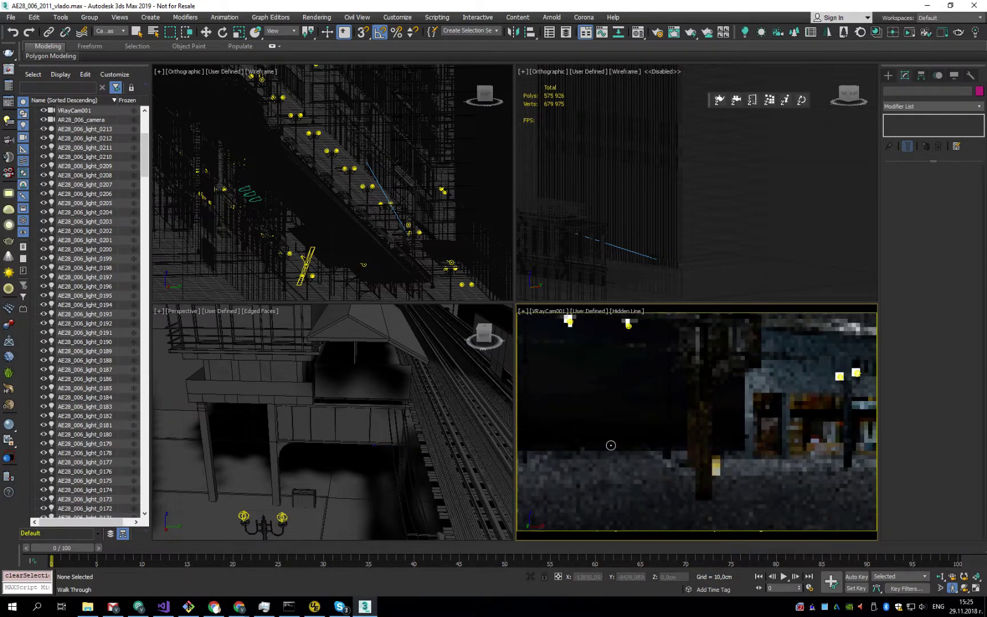
left_click_drag(713, 438, 691, 425)
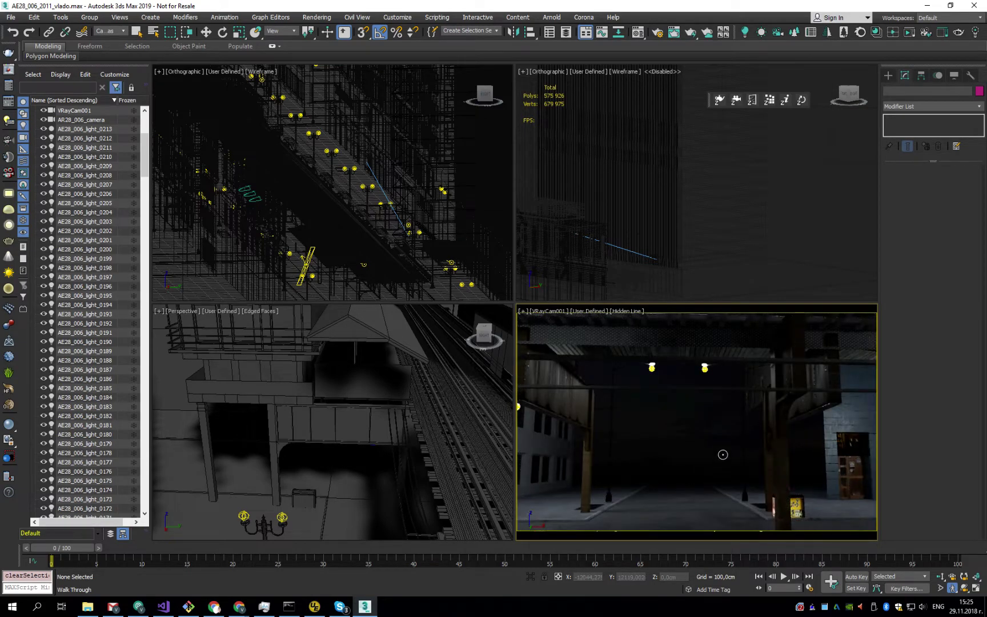
left_click_drag(750, 475, 599, 491)
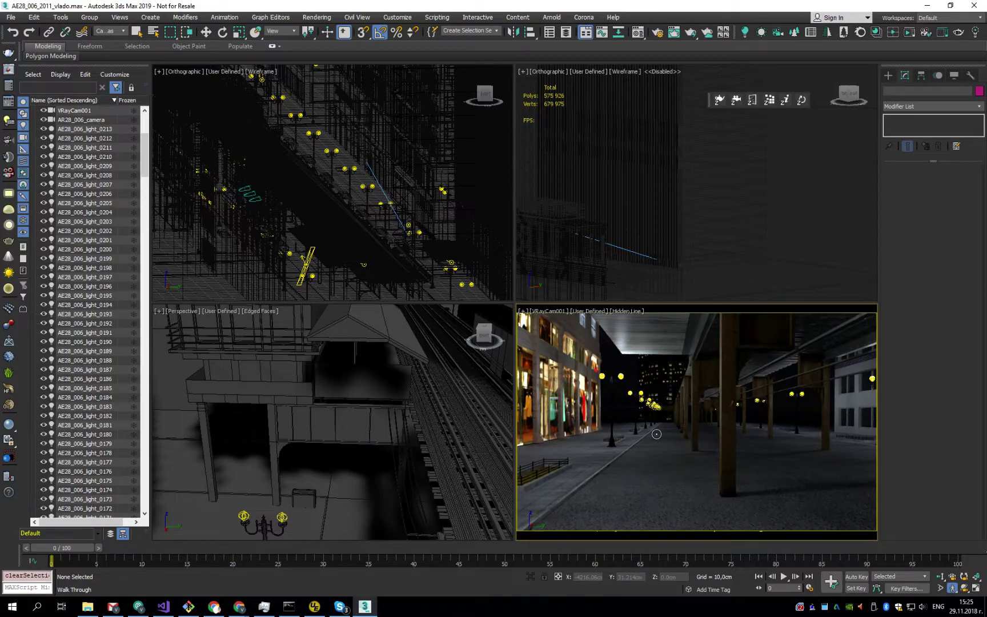
key("Up")
left_click_drag(656, 429, 853, 406)
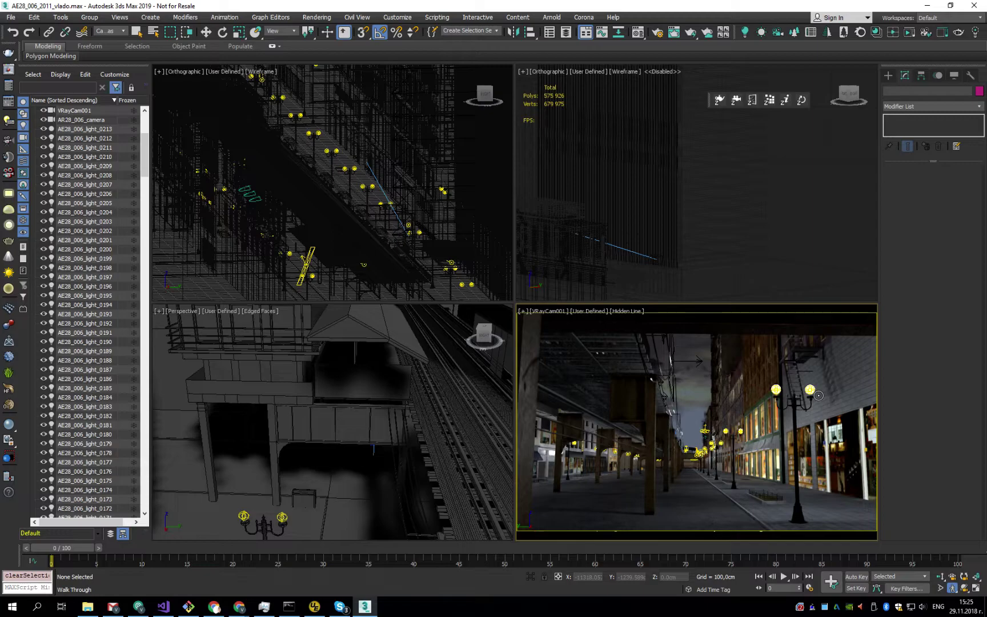
Open the rendering quality options of the VRayCam001 viewport
left_click(593, 311)
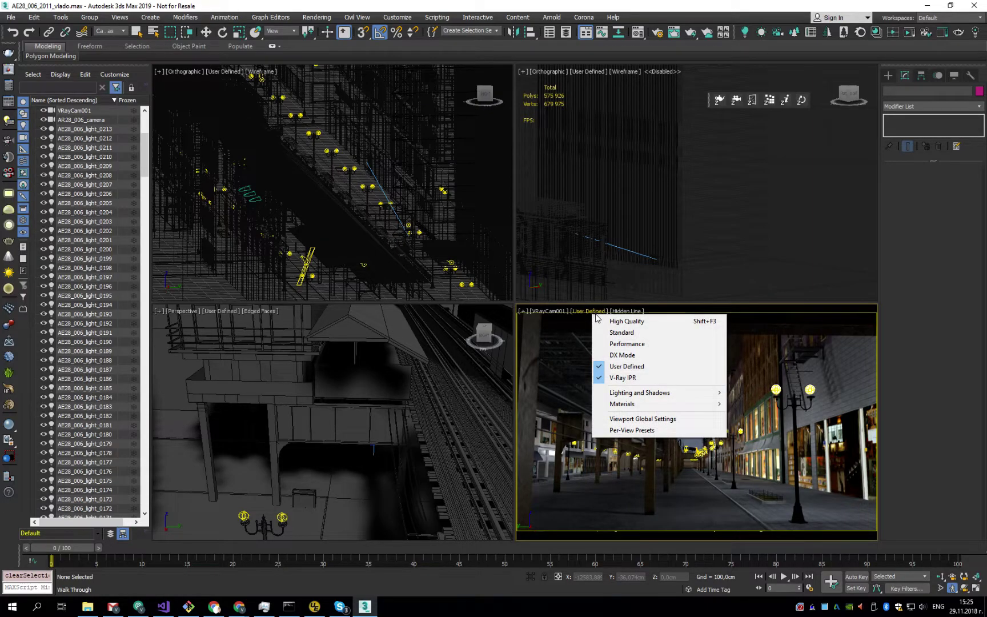